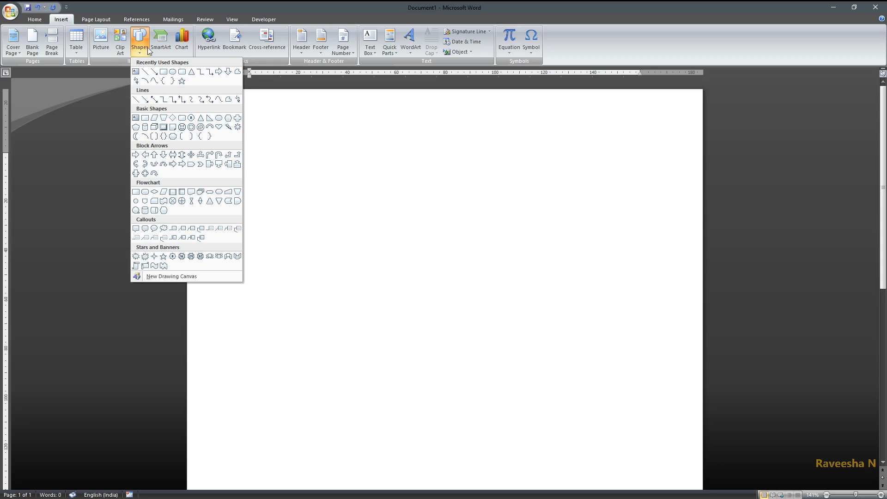
Open the SmartArt gallery and examine the List layouts, including Vertical Chevron List, Continuous Picture List and Vertical Picture Accent List.
click(147, 48)
click(160, 48)
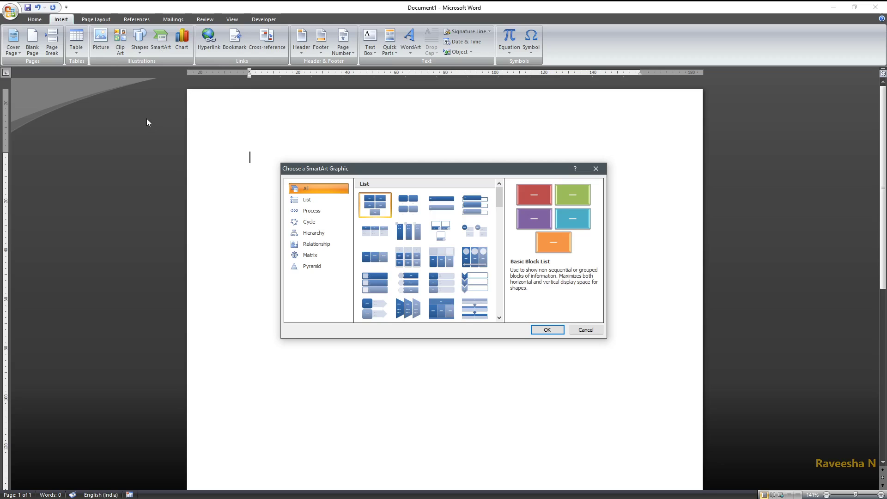
drag(473, 170, 440, 168)
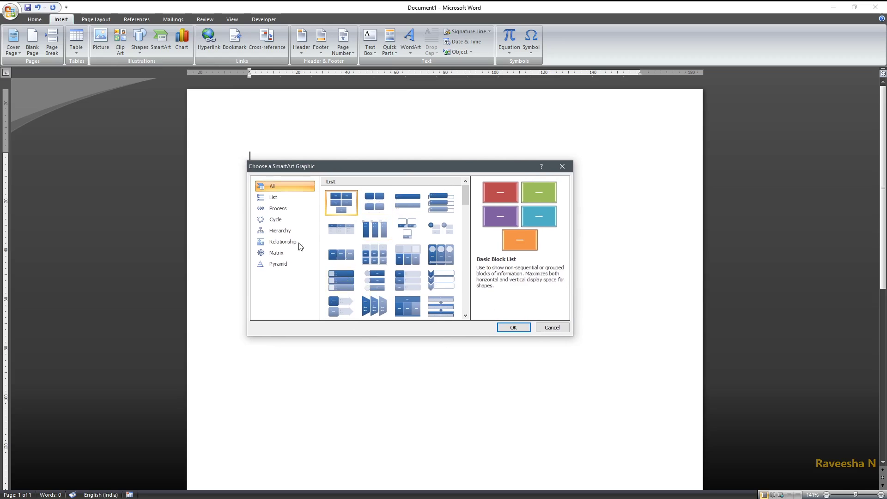
click(273, 199)
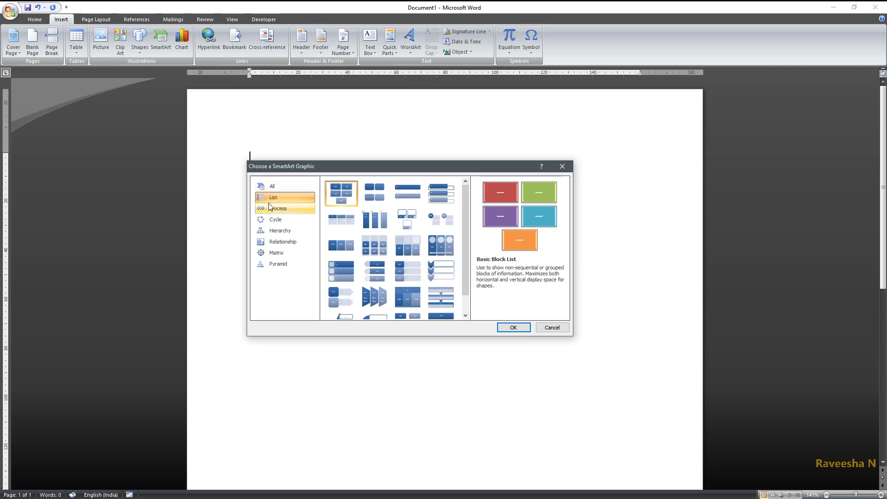
drag(470, 195, 464, 244)
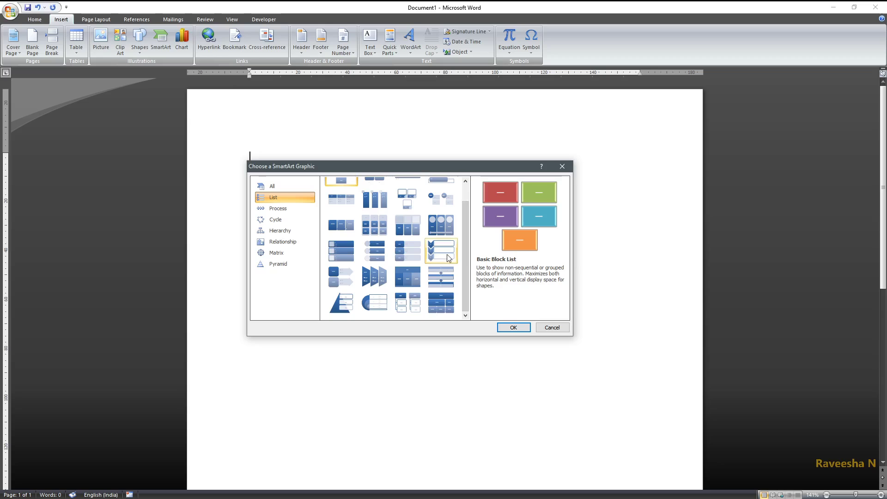
click(445, 251)
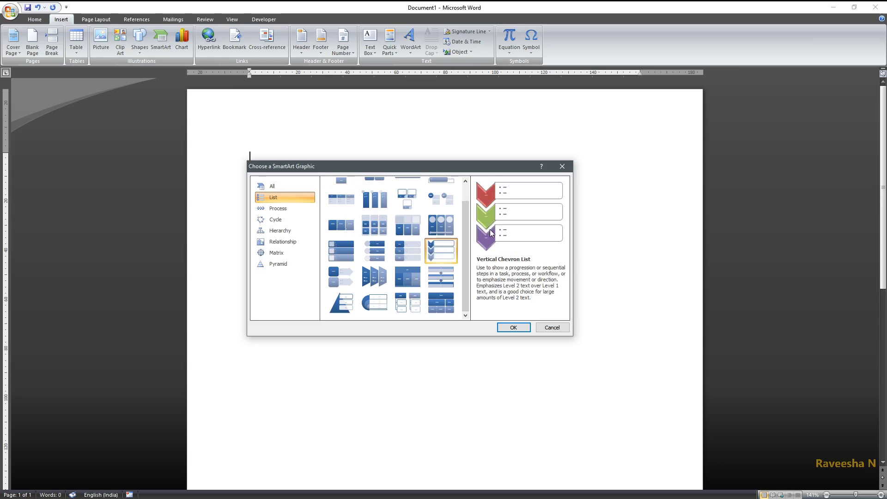
click(450, 225)
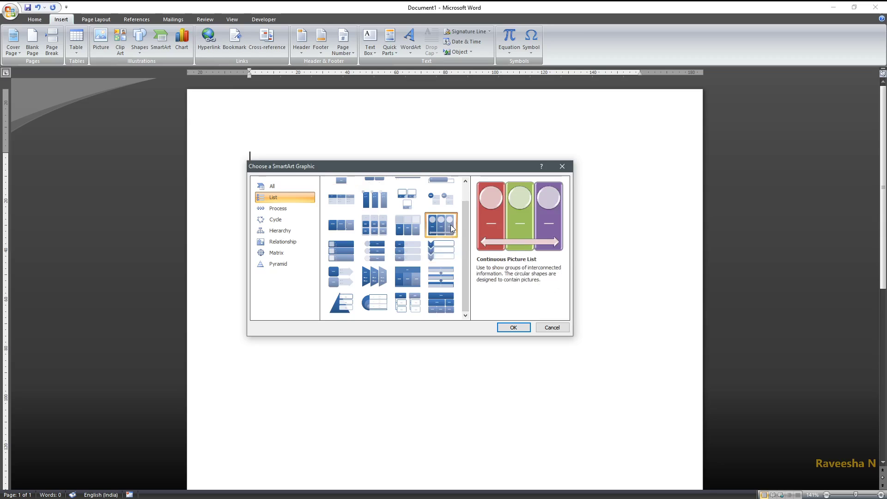
key(Left)
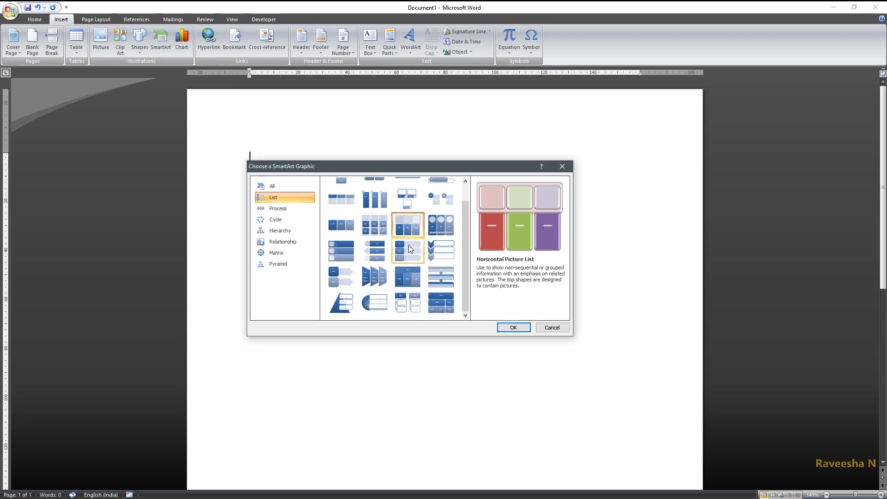
key(Down)
key(Down)
key(Left)
click(364, 258)
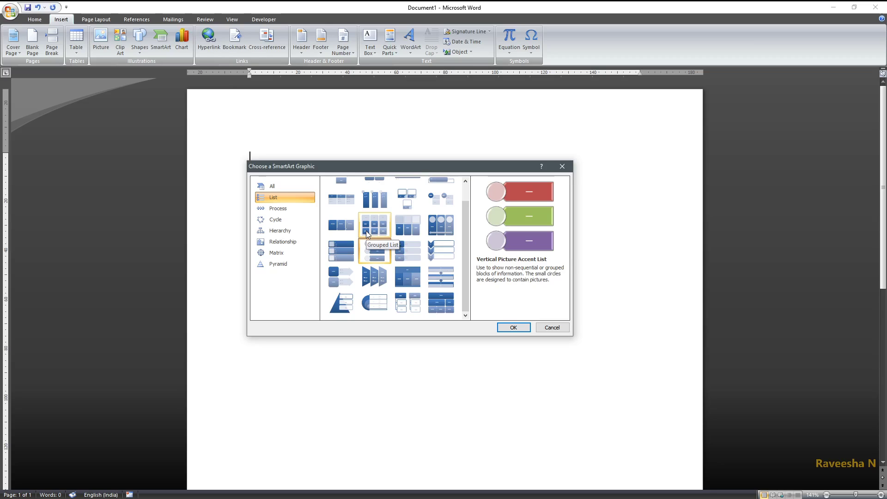
Look through the Process layouts, and insert a Basic Cycle SmartArt graphic from the Cycle category.
click(278, 219)
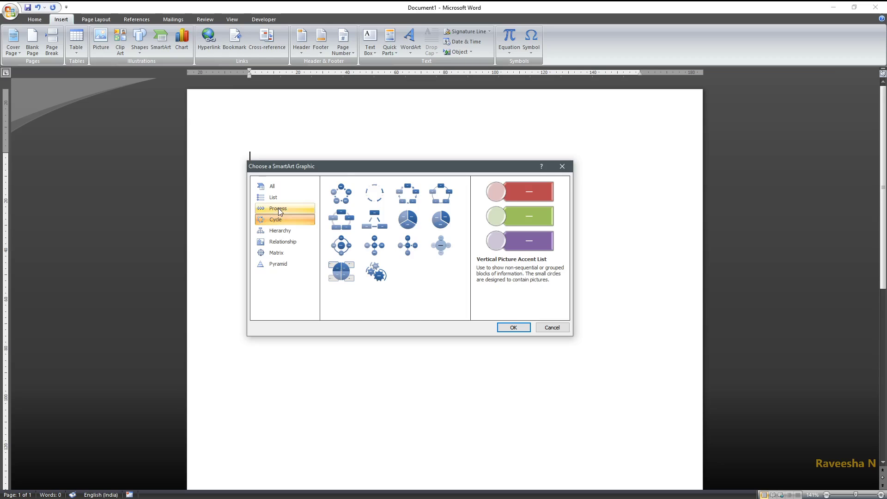
click(278, 208)
scroll(462, 241, down, 1)
drag(463, 236, 467, 207)
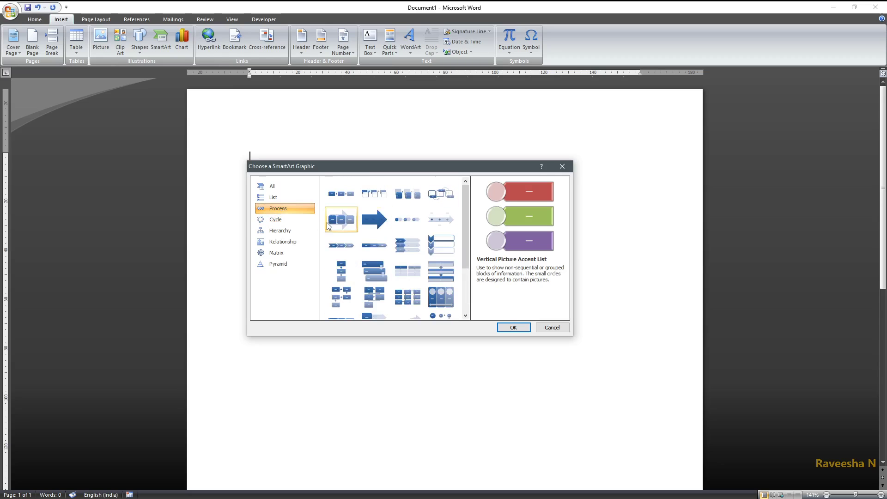
click(283, 220)
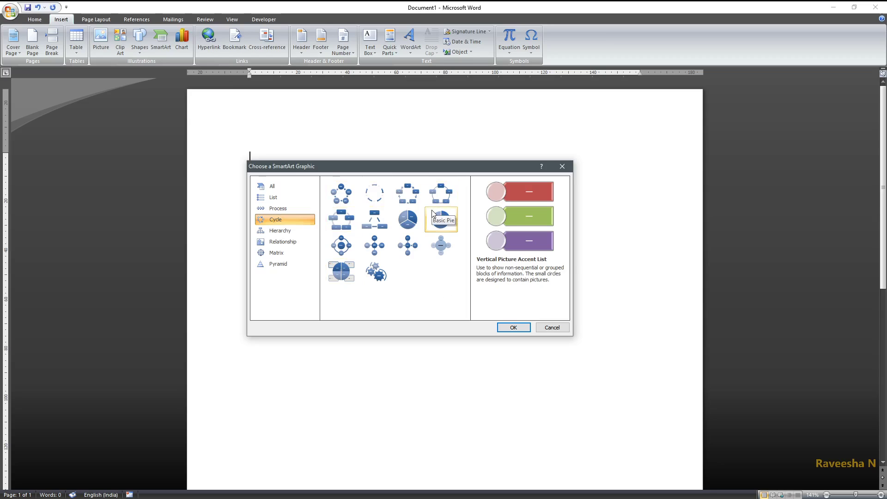
click(350, 202)
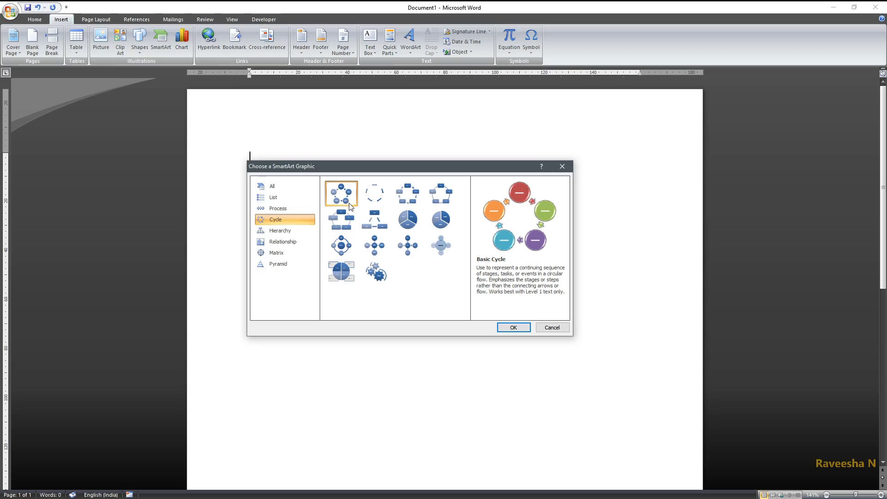
click(499, 329)
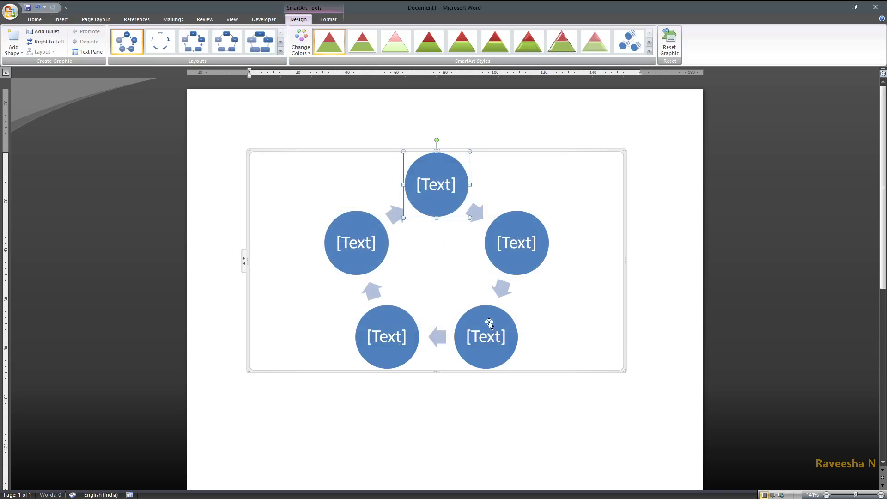
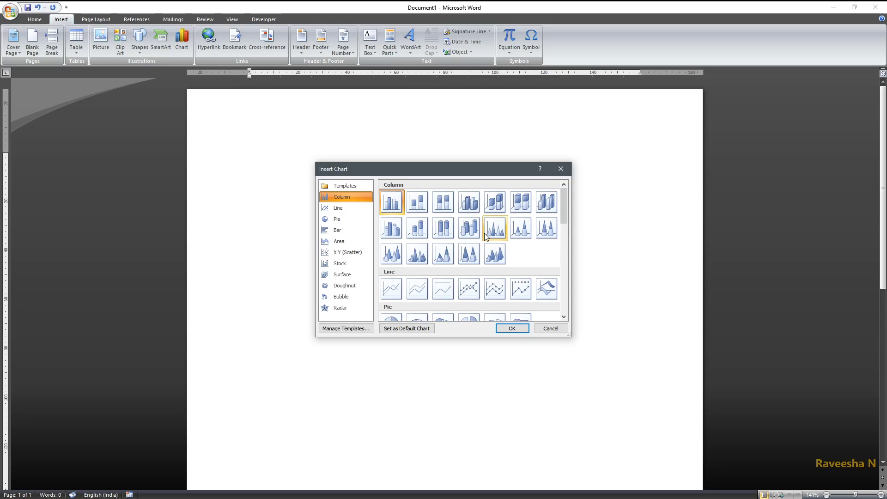
Browse the Column, Line, Pie, Bar and Area chart types, and insert a line chart with markers.
click(353, 211)
click(350, 195)
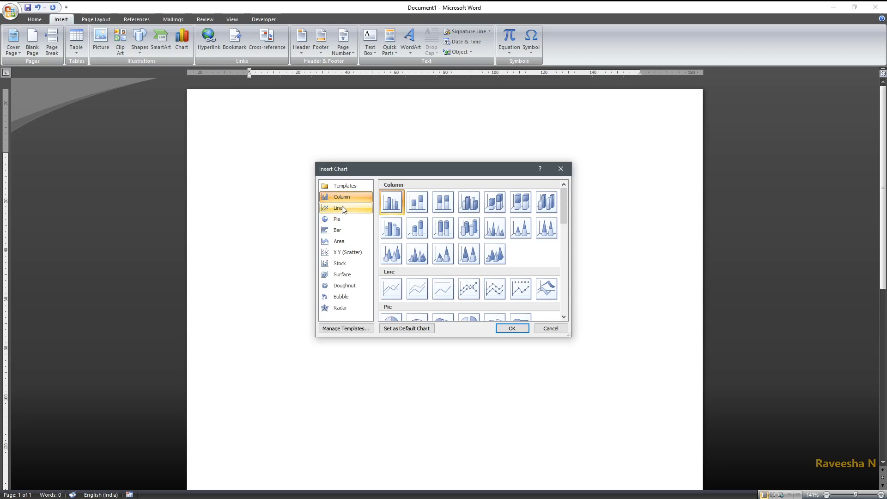
click(346, 208)
click(343, 217)
click(345, 228)
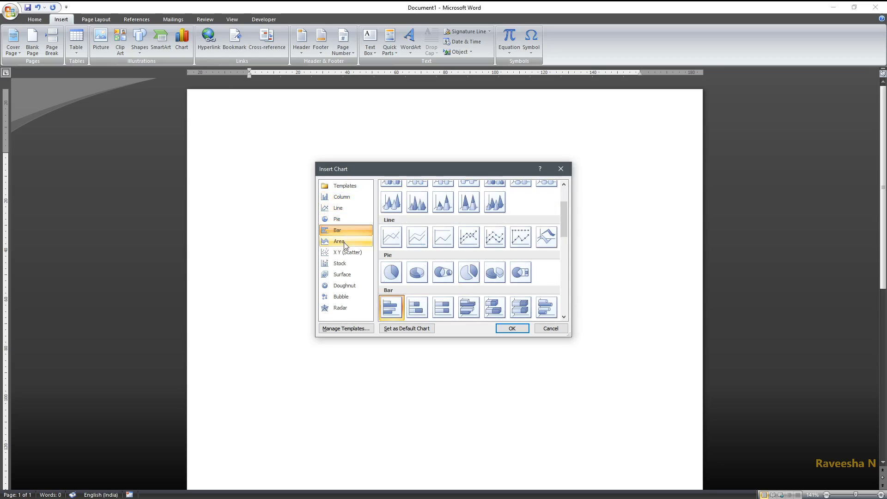
click(348, 241)
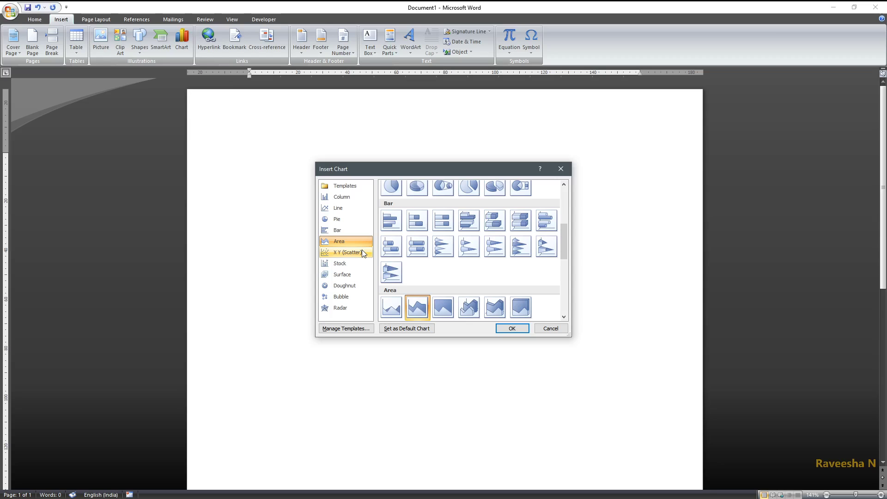
click(331, 207)
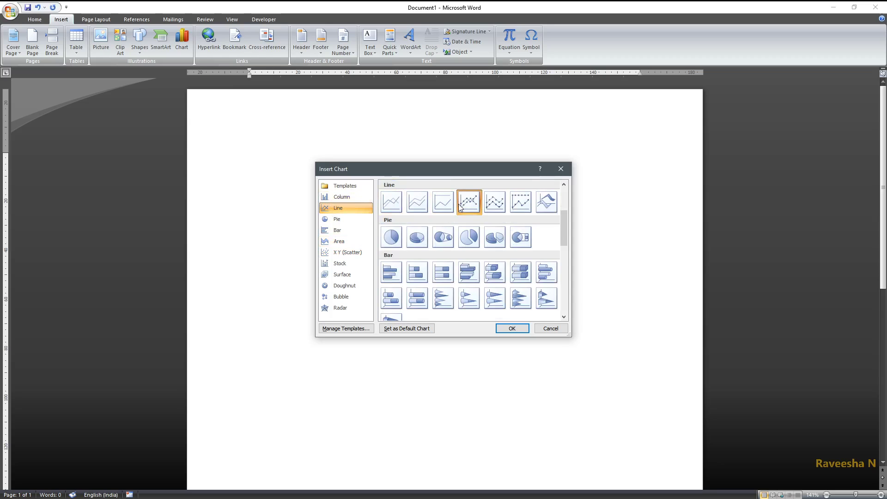
click(509, 328)
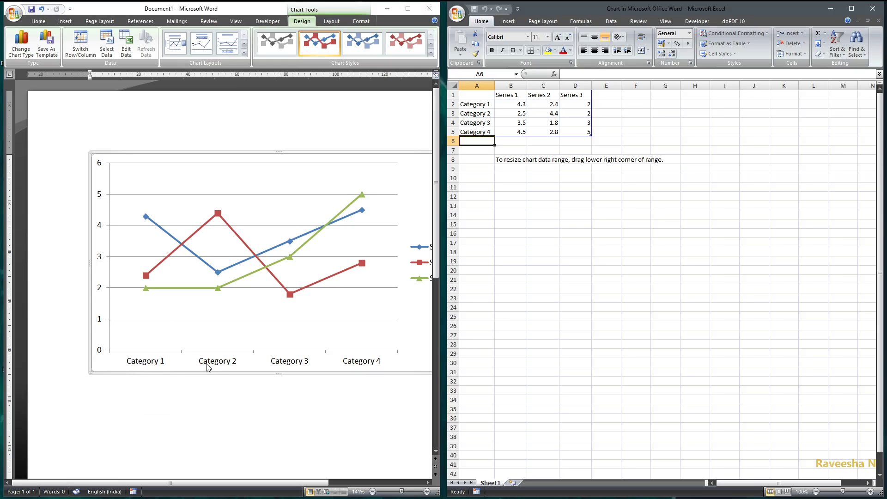
Rename the four chart categories in A2:A5 as 2016-17, 2017-18, 2018-19 and 2019-20.
click(481, 108)
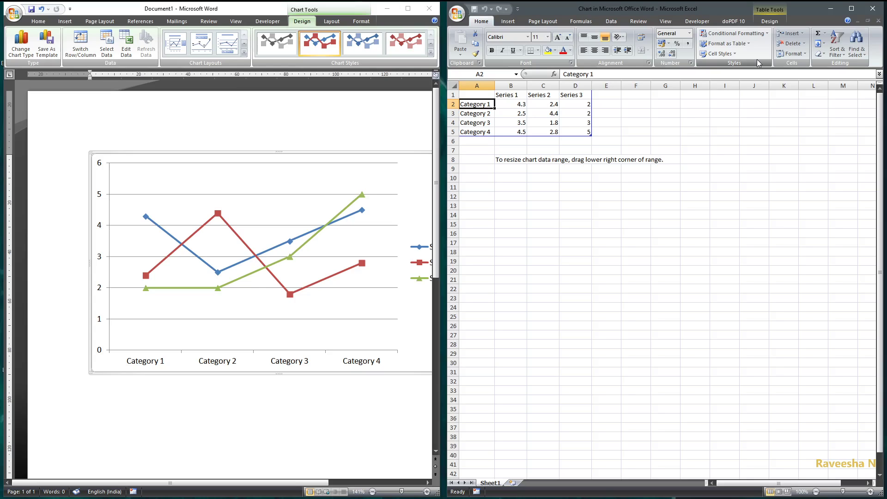
key(Down)
key(Down)
key(Down)
text(2019-20)
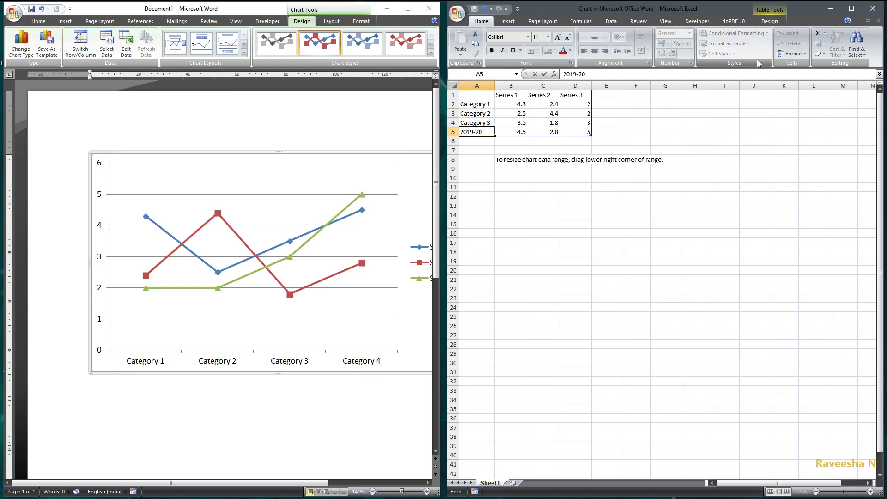
key(Up)
text(20)
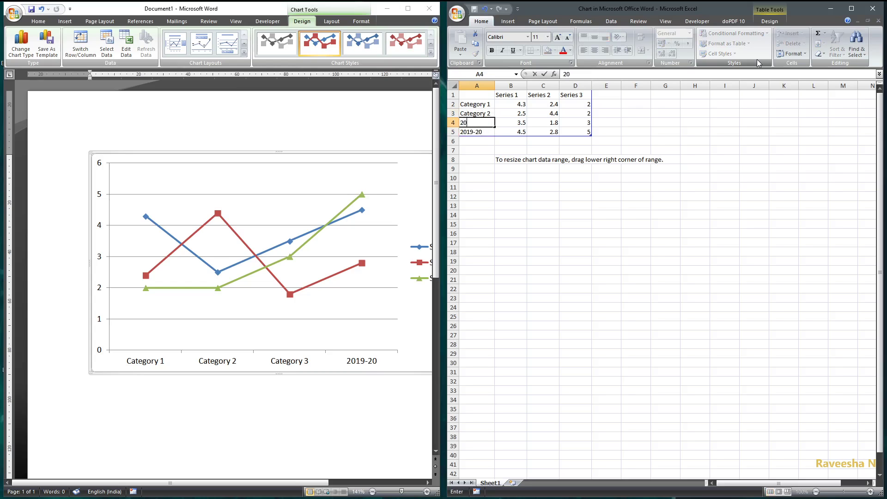
text(18-19)
key(Up)
text(2017-18)
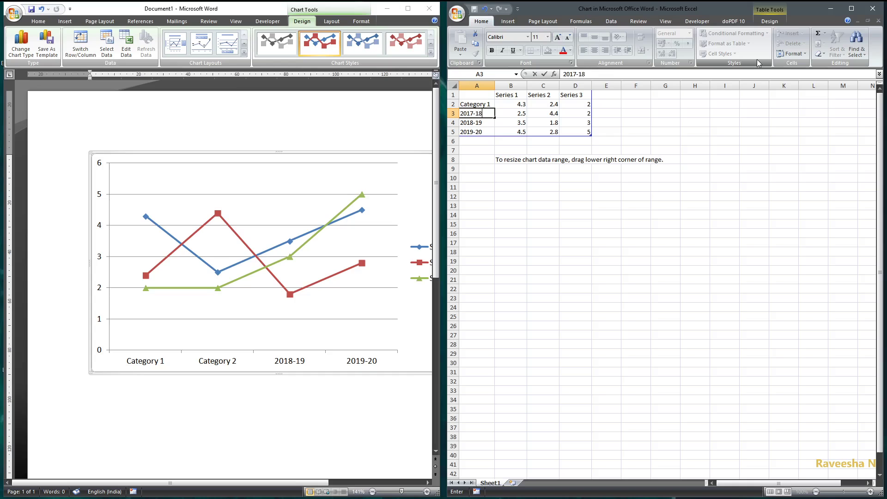
key(Up)
text(20)
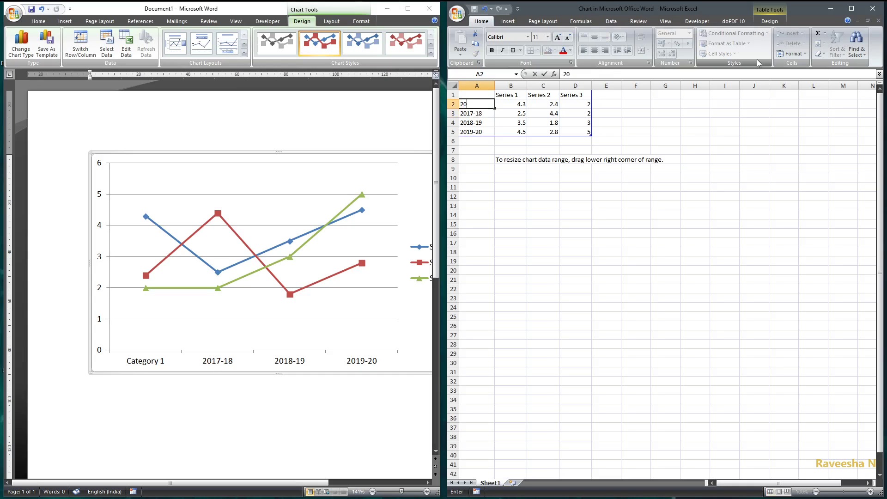
text(16-17)
key(Up)
Rename the three chart series headings in B1:D1 as BA, BSC and Bcom.
key(Right)
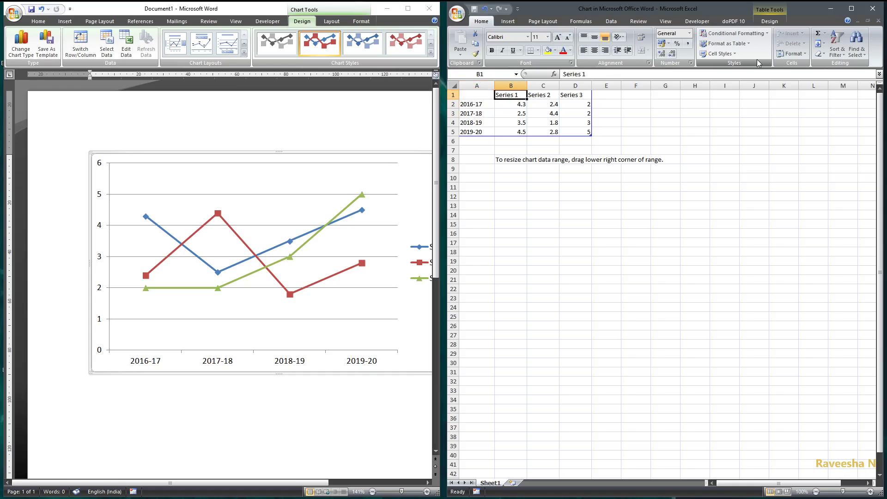
text(BA)
key(Right)
text(BSC)
key(Right)
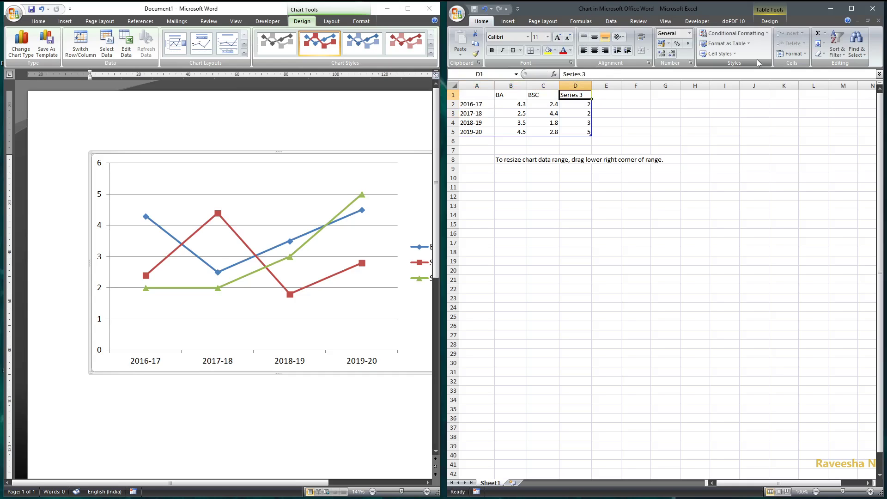
text(Bcom)
key(Tab)
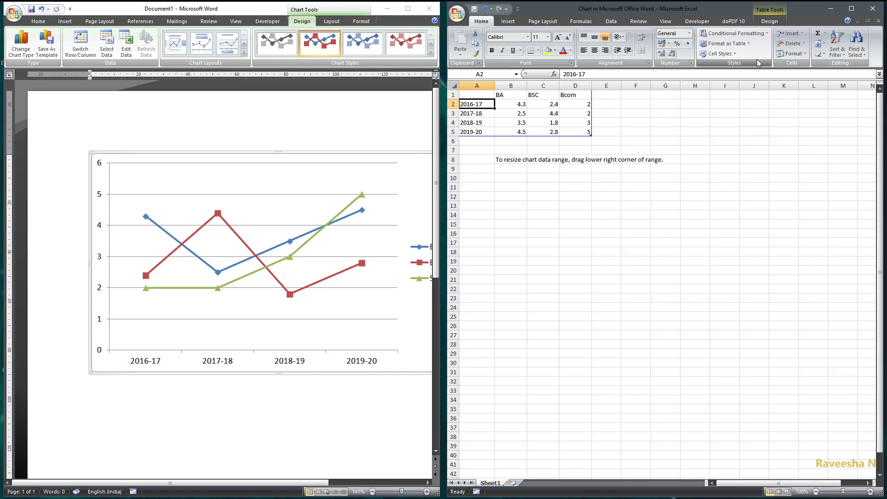
Enter 10, 15, 20 and 30 as the BA values for 2016-17 through 2019-20.
key(Tab)
text(10)
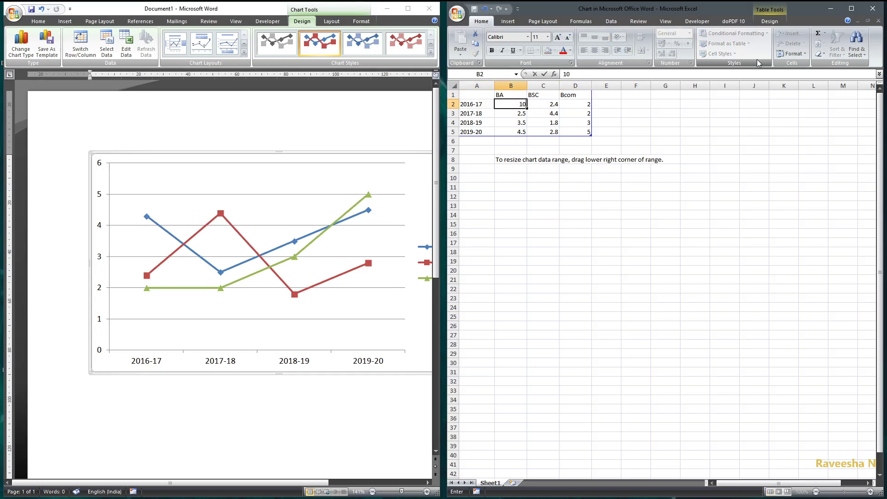
key(Return)
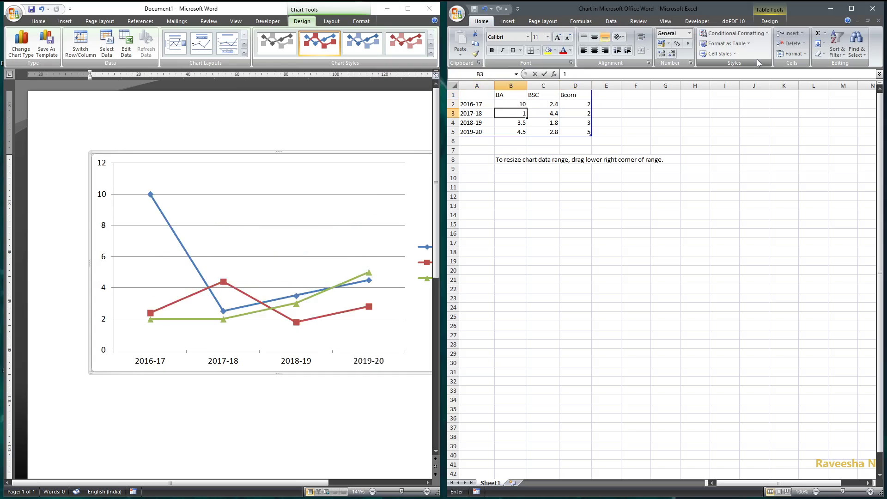
text(15)
key(Return)
text(20)
key(Return)
text(30)
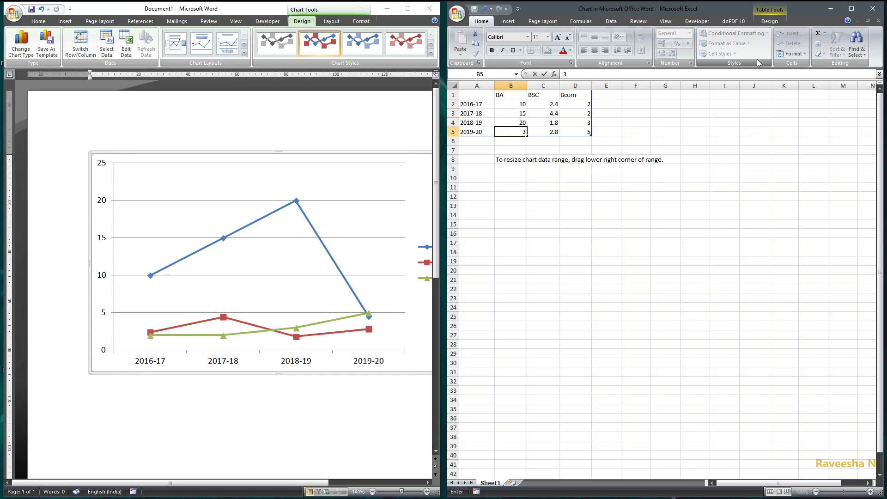
key(Return)
Enter 15, 30, 30 and 15 as the BSC values for 2016-17 through 2019-20.
key(Up)
key(Up)
key(Up)
key(Right)
key(Up)
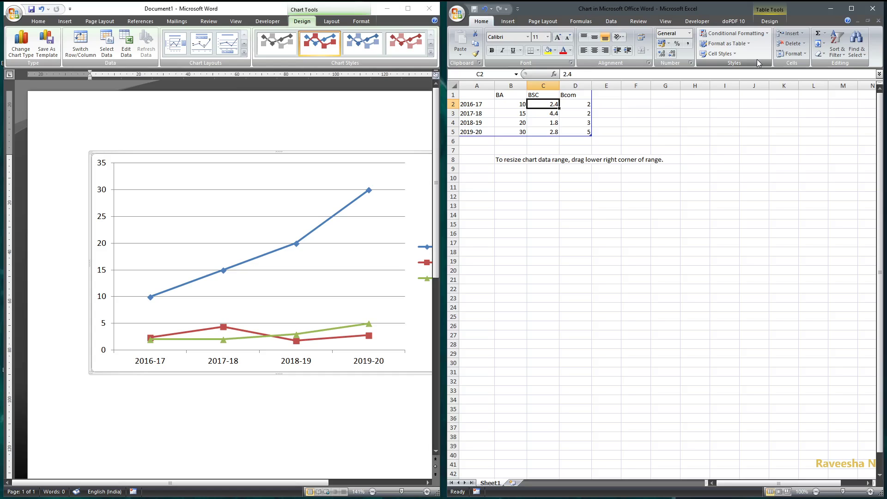
text(15)
key(Return)
text(30)
key(Return)
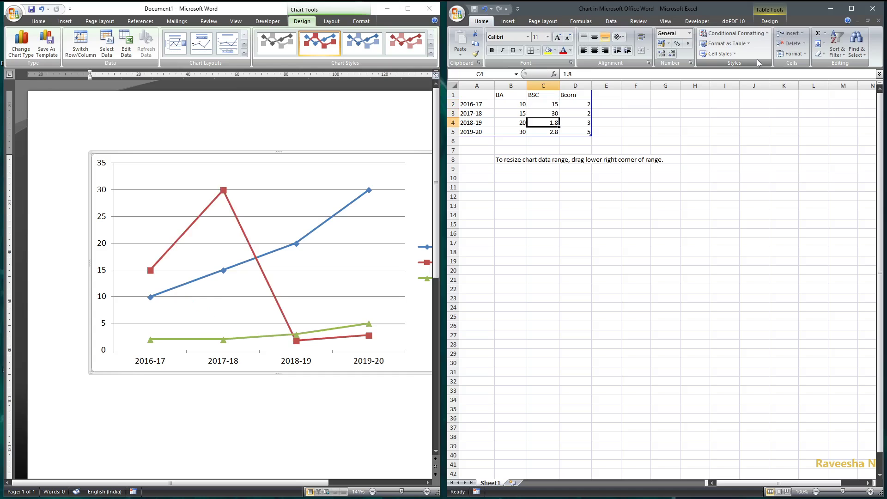
text(30)
key(Return)
text(15)
key(Return)
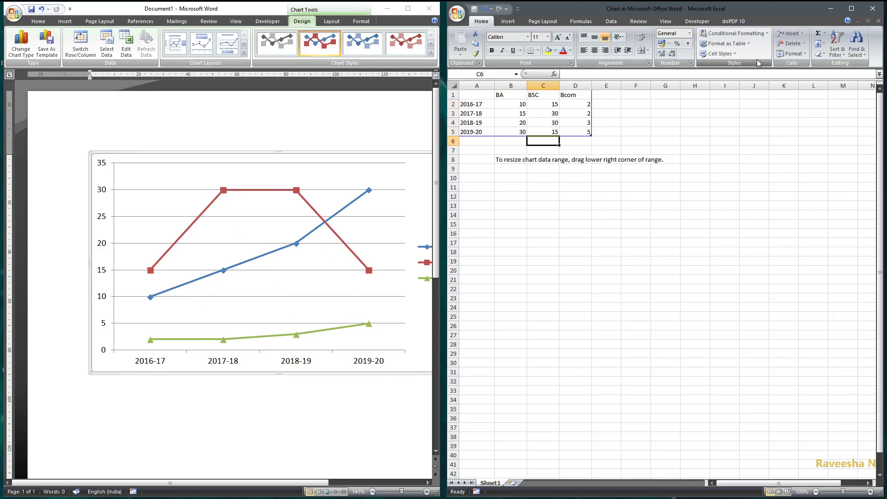
Enter 15, 56, 56 and 89 as the Bcom values for 2016-17 through 2019-20, and close the chart's data sheet.
key(Up)
key(Right)
key(Up)
key(Up)
key(Up)
text(15)
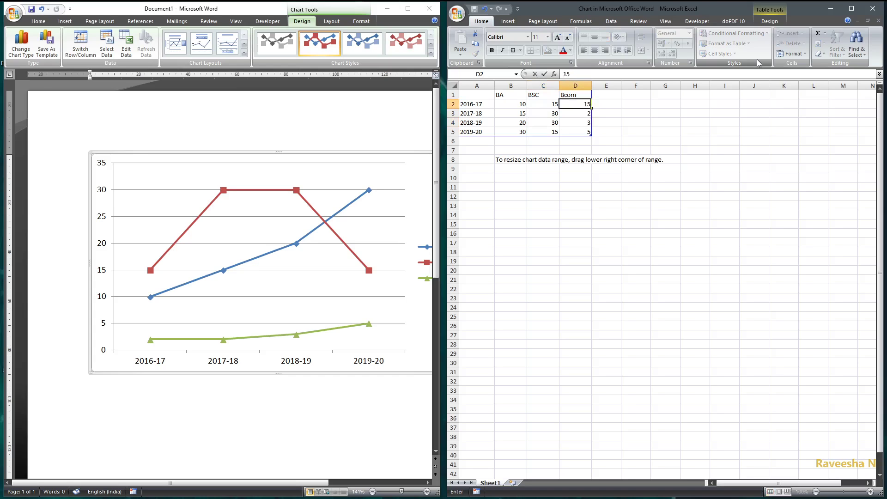
key(Return)
key(Return)
text(56)
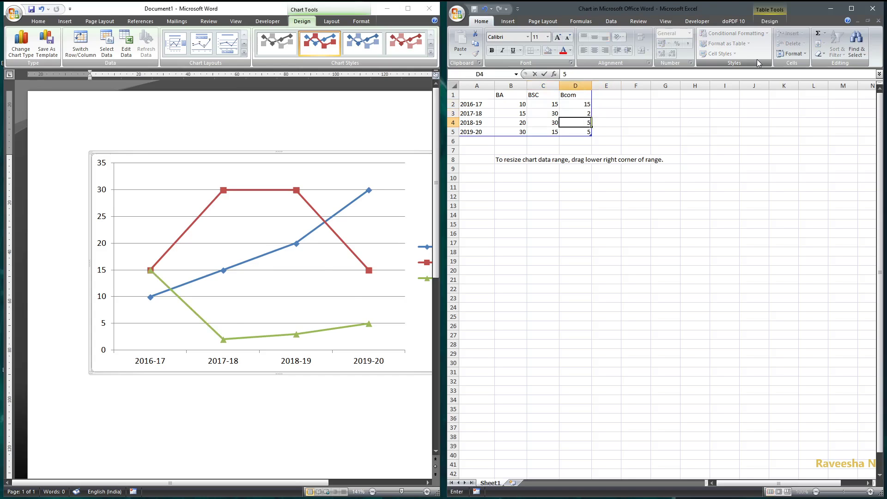
key(Up)
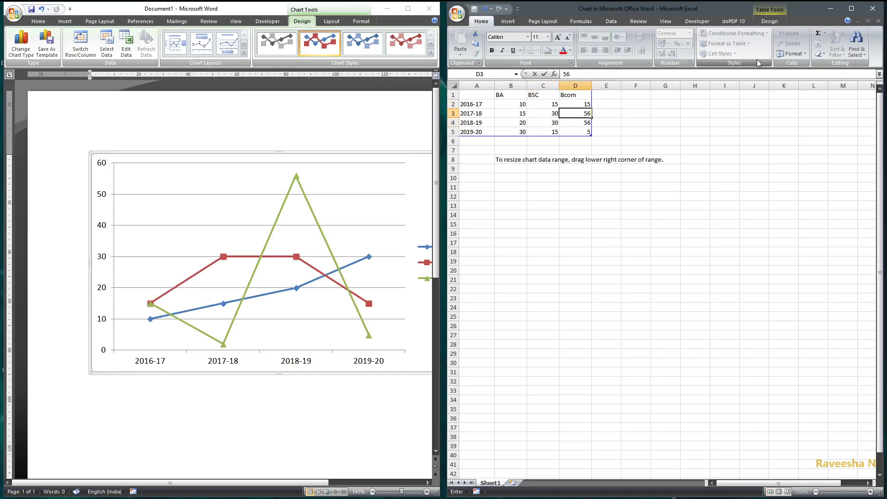
key(Return)
key(Return)
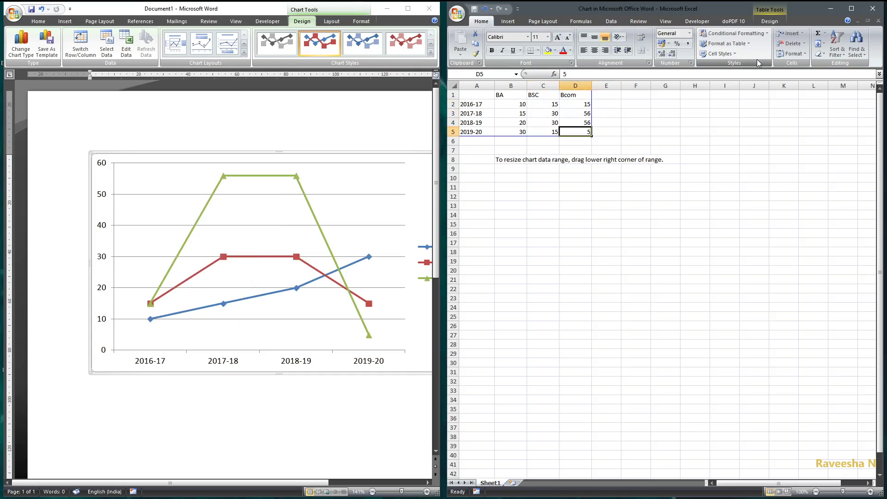
text(89)
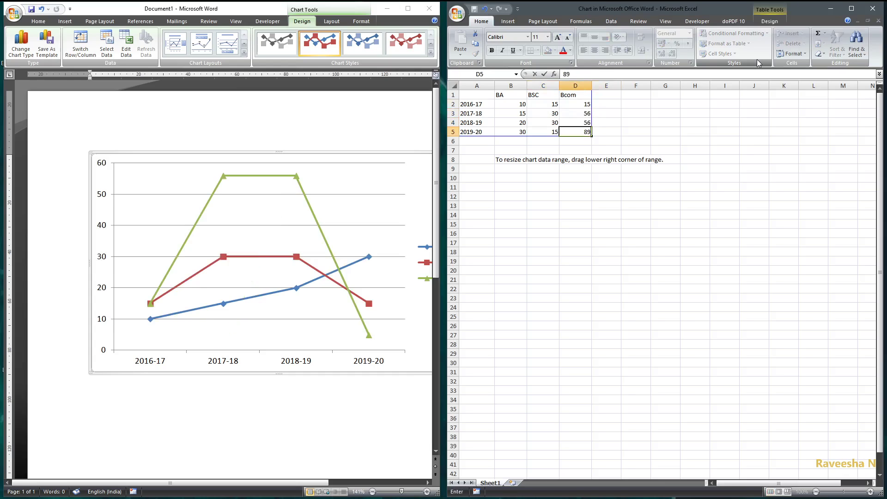
click(872, 10)
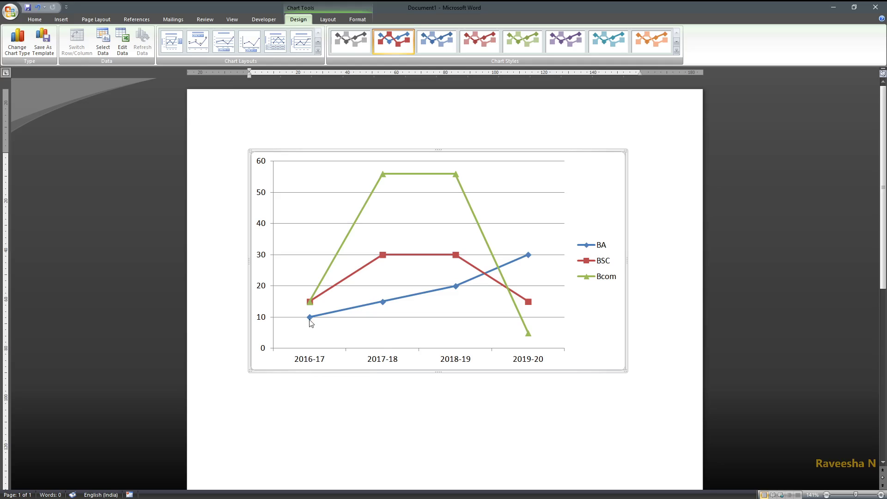
Apply the black-background chart style with blue, red and green series to the line chart, and deselect the chart.
mouse_move(309, 316)
click(677, 51)
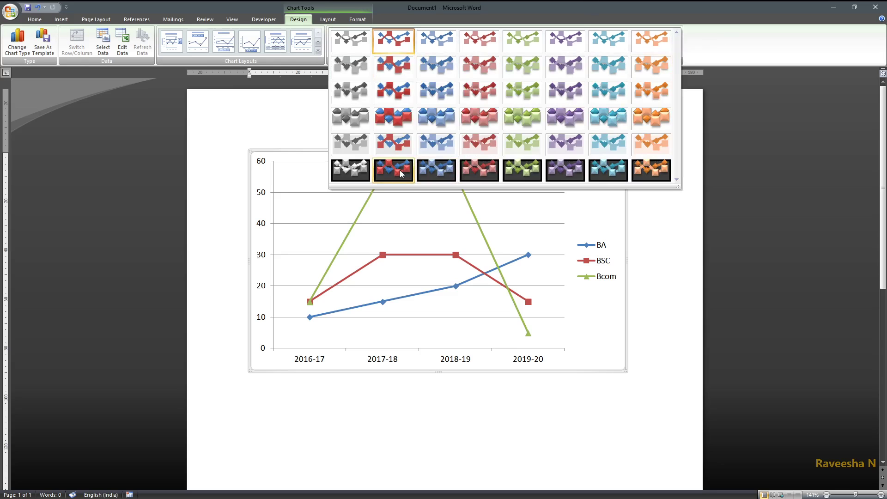
click(400, 170)
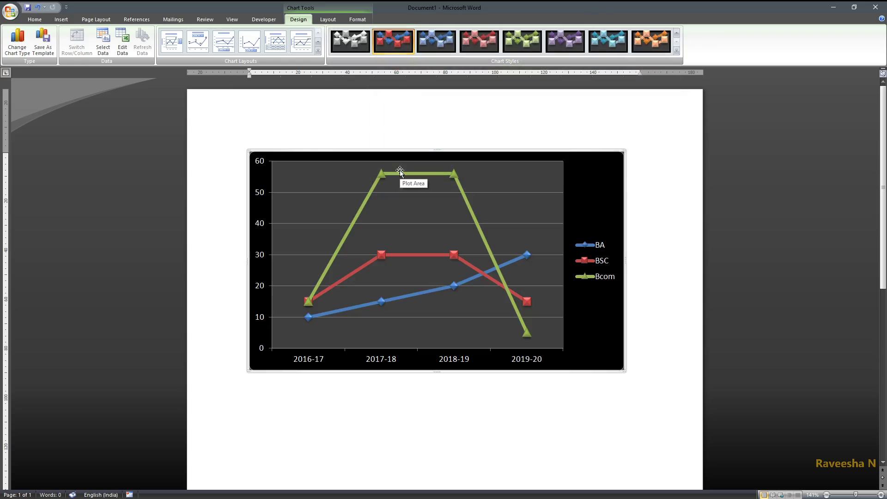
click(649, 159)
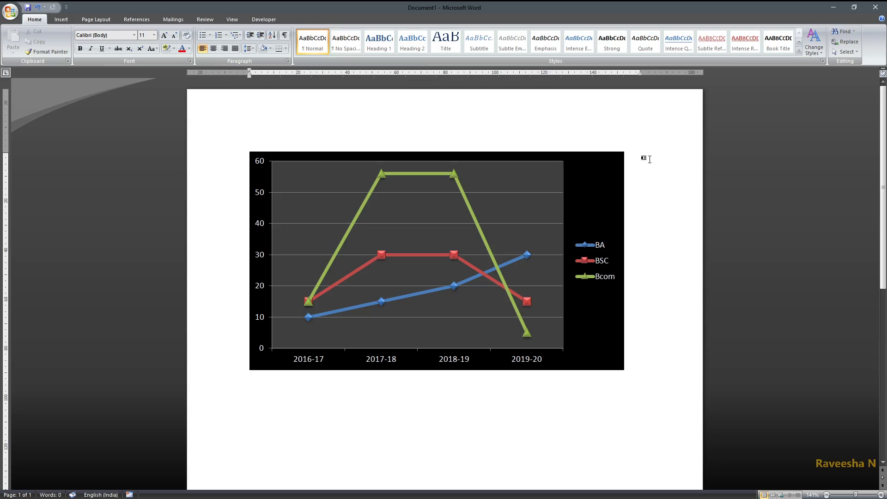
Restyle the line chart with the black-background chart style that has orange series, and deselect the chart.
click(570, 154)
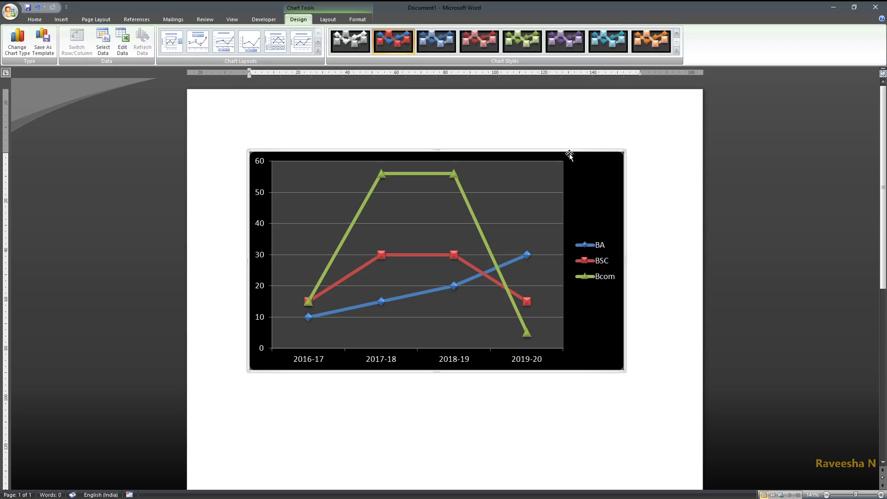
click(318, 50)
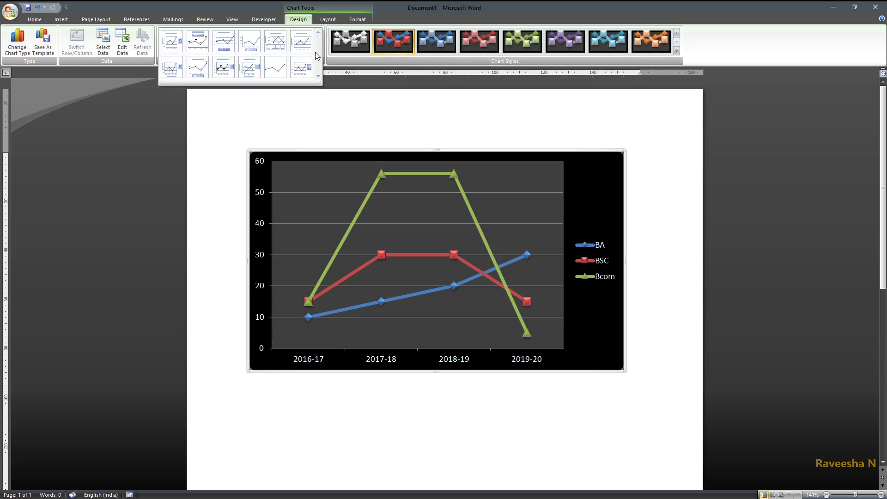
click(470, 115)
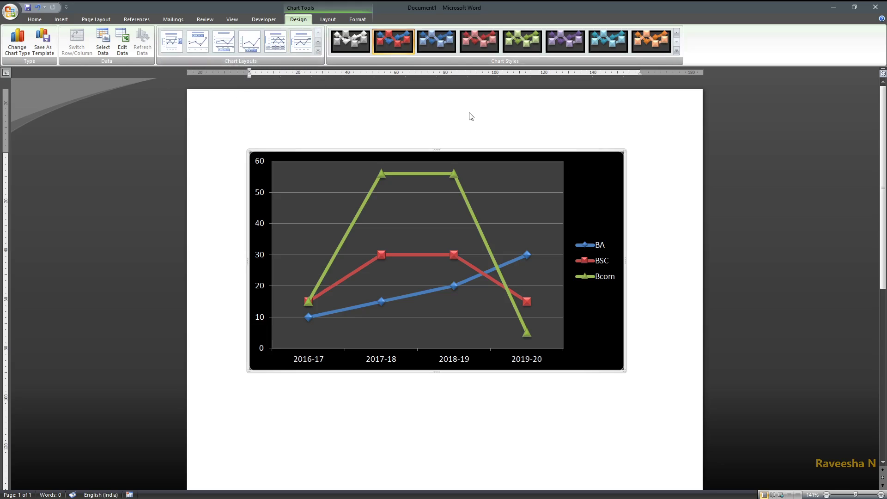
click(677, 50)
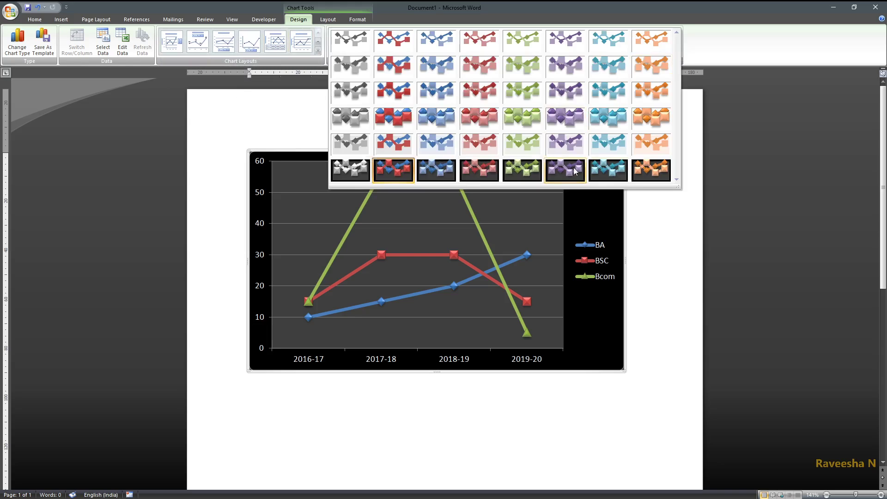
click(648, 170)
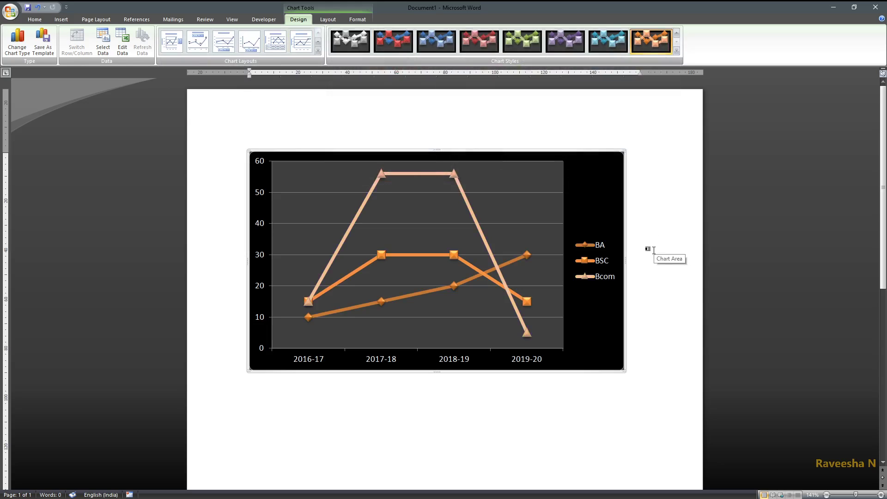
click(653, 250)
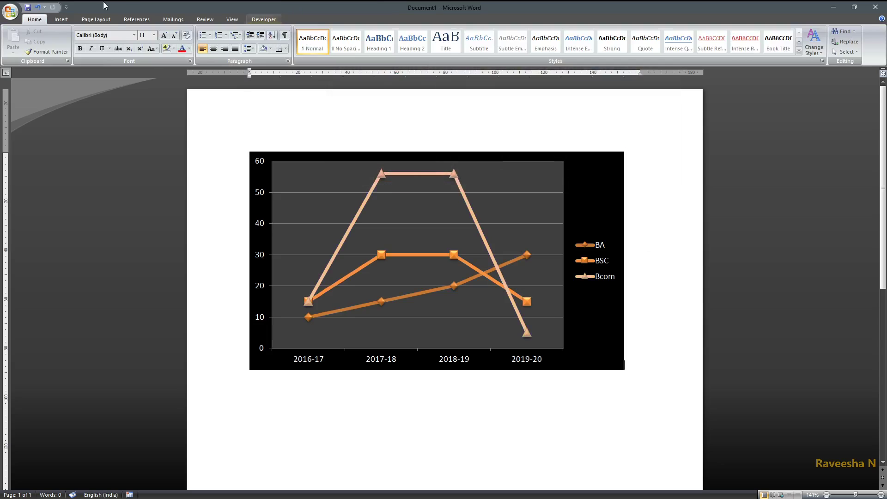
Check the chart types available for the line chart without changing its type, and delete the chart from the page.
click(63, 21)
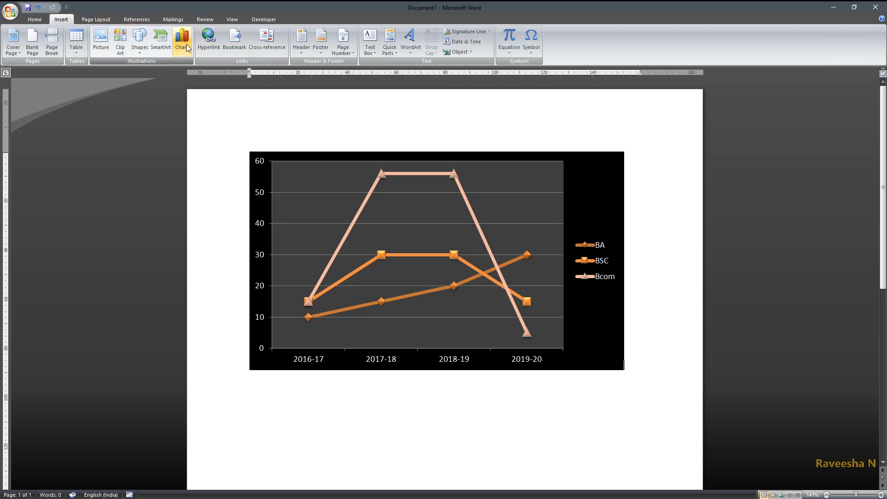
click(336, 156)
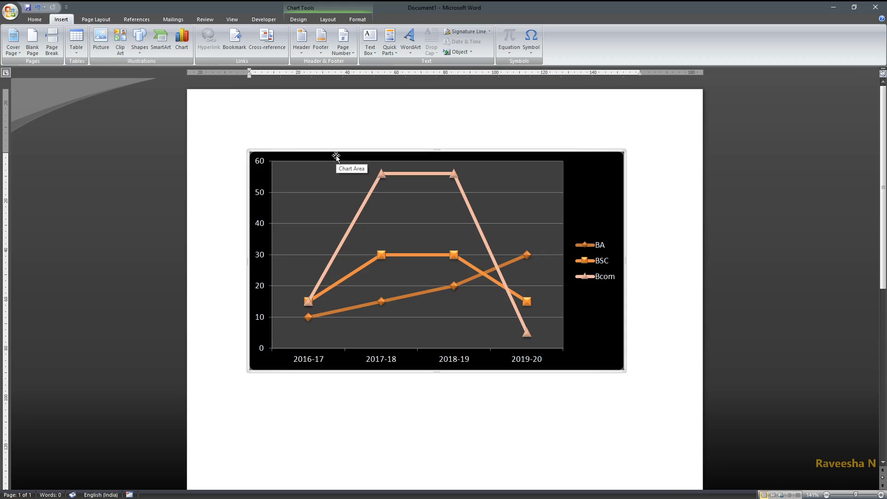
click(180, 48)
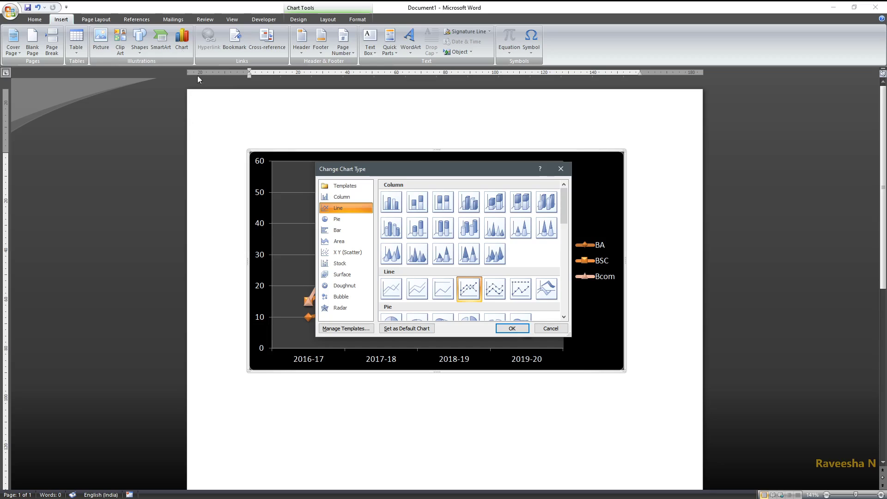
click(550, 328)
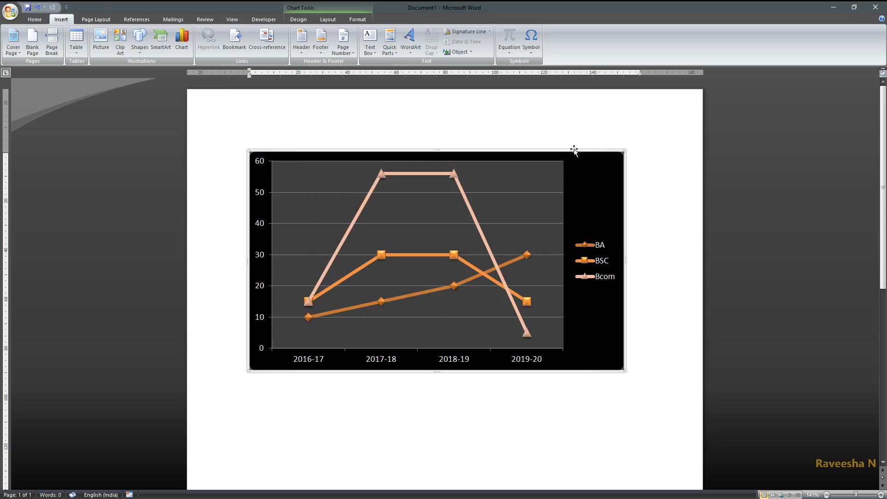
key(Delete)
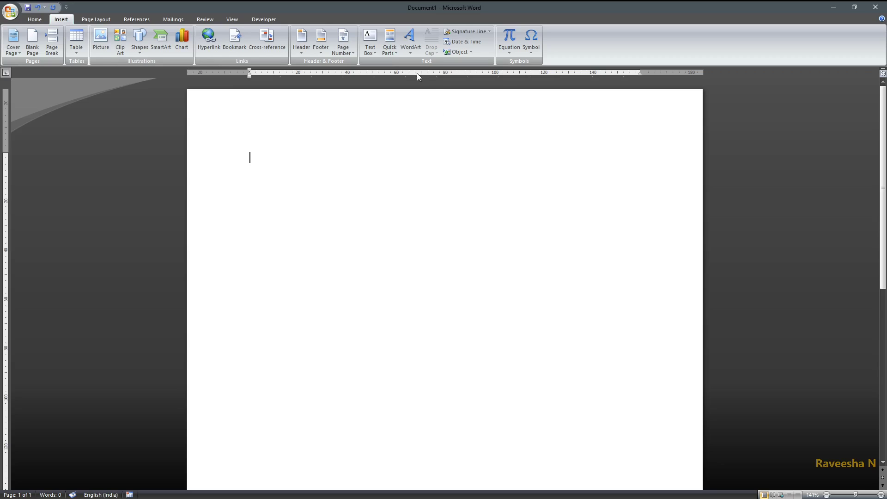
Insert WordArt in the green style with a pale shadow, keeping the text "Your Text Here" in Times New Roman size 36.
click(408, 55)
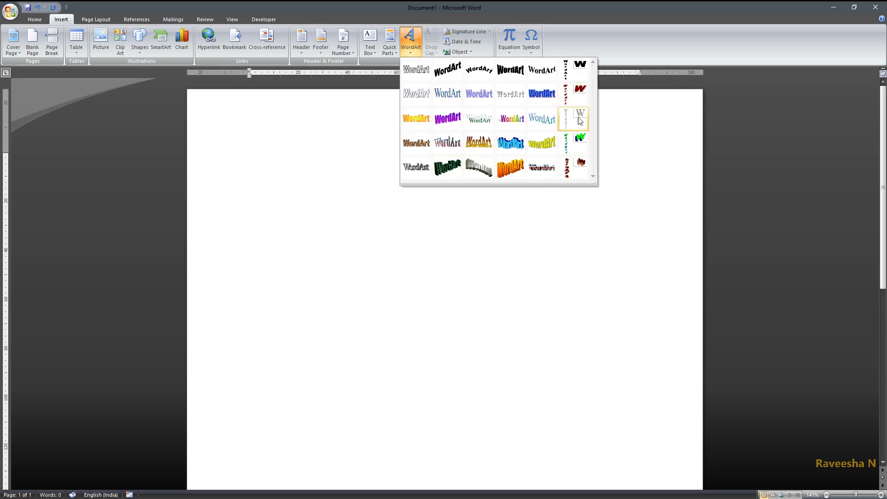
click(487, 123)
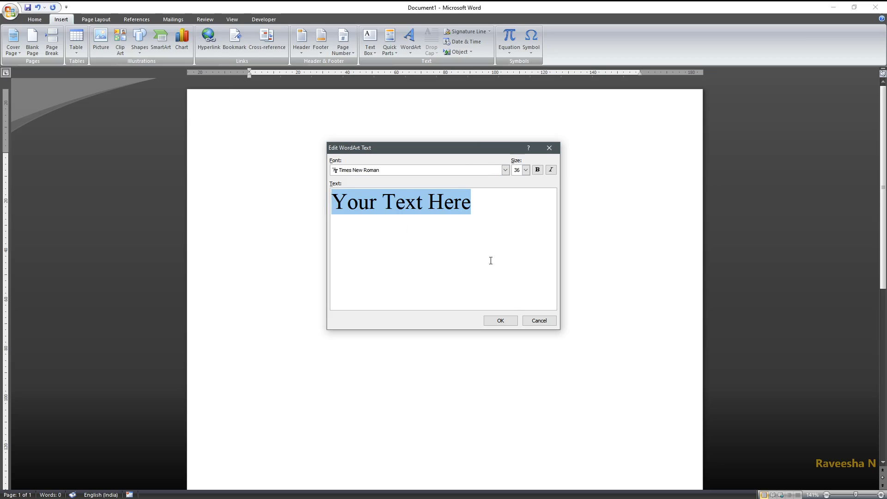
click(498, 321)
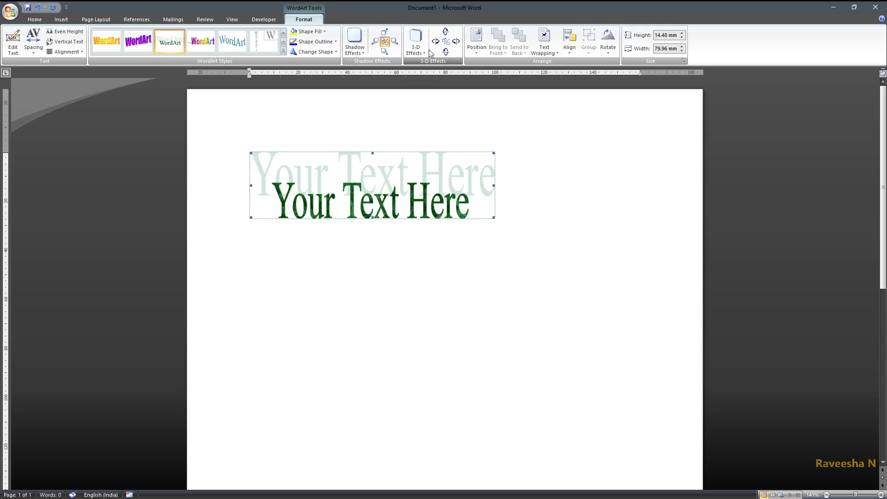
Apply the slanted orange 3-D WordArt style to the "Your Text Here" WordArt.
click(477, 46)
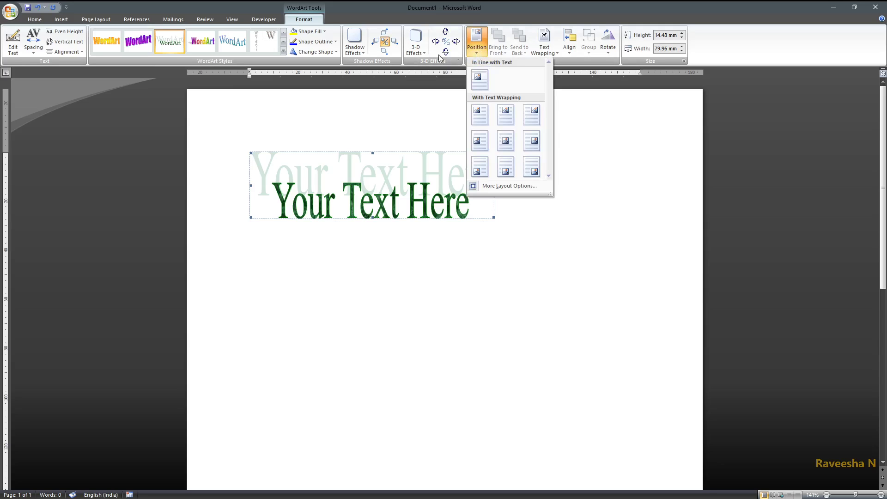
click(358, 144)
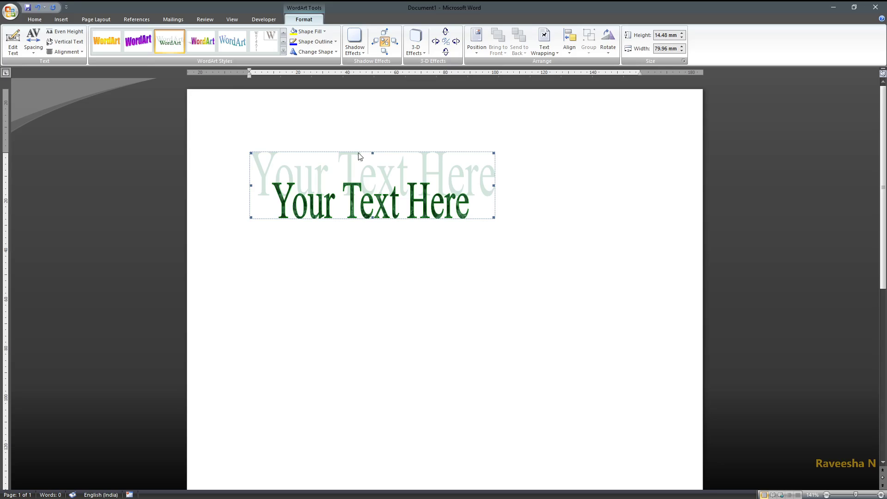
click(283, 50)
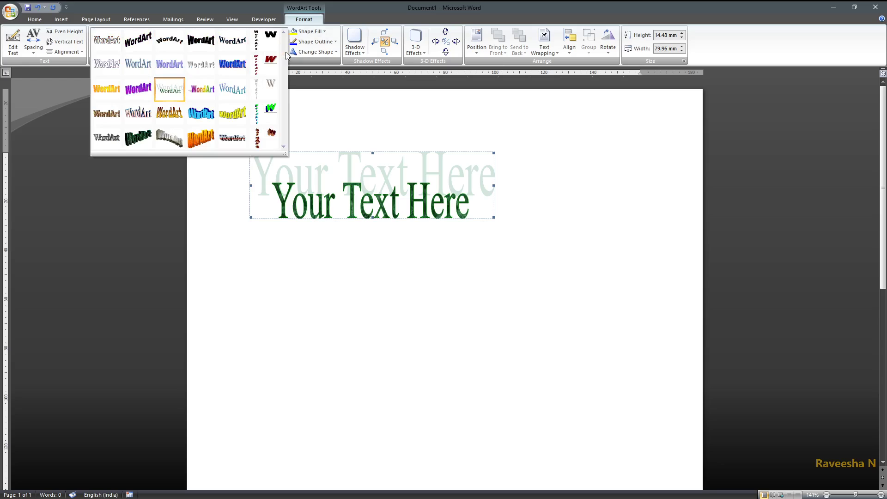
click(202, 146)
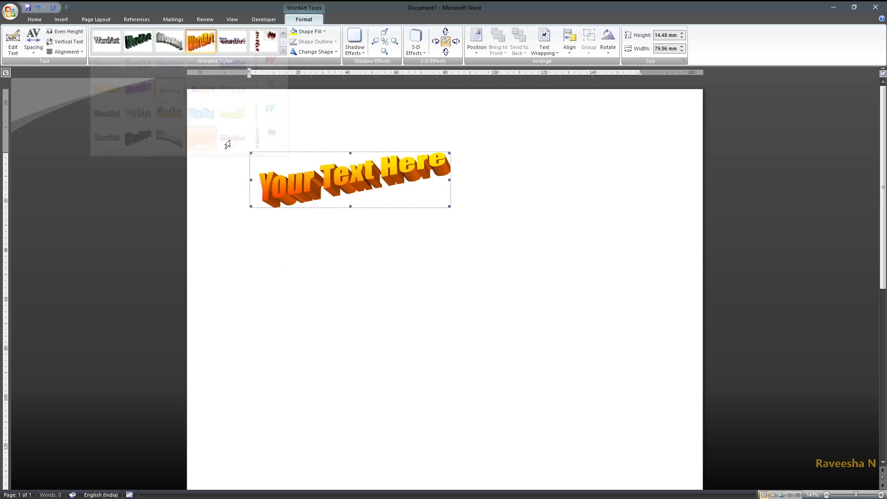
Change the WordArt text to "cghfgh".
click(14, 48)
text(cghfg)
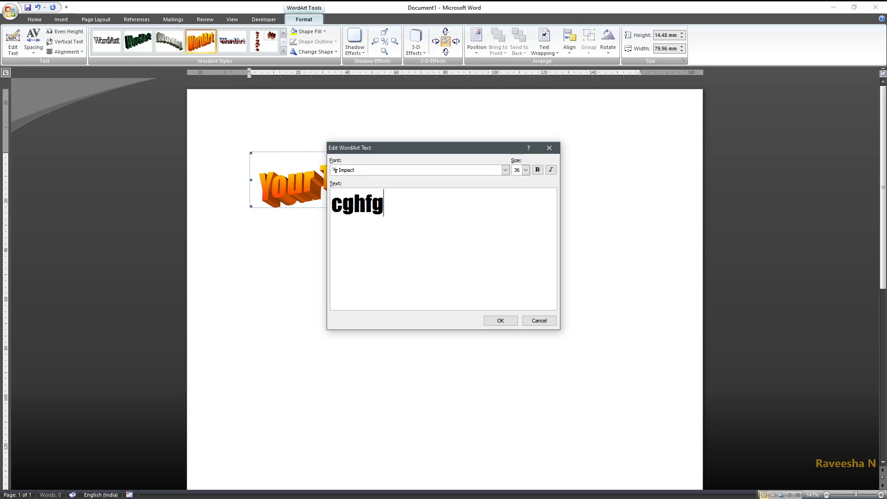
text(h)
click(497, 324)
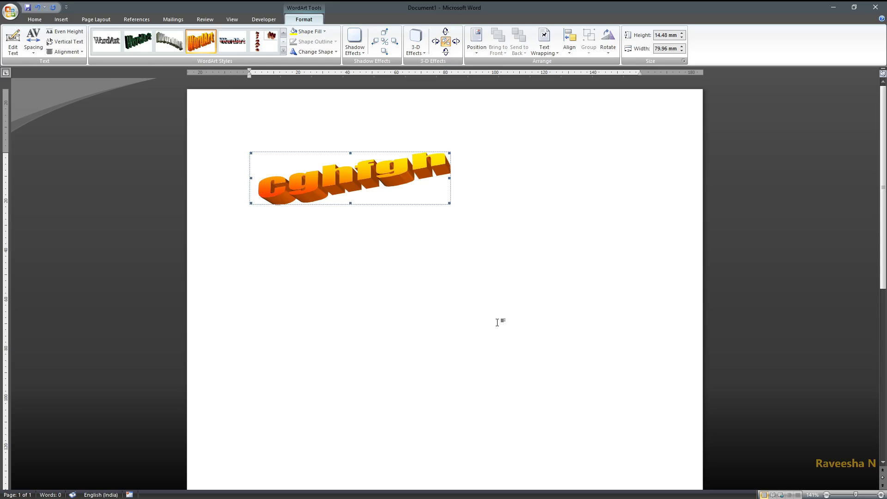
View the text wrapping options for the WordArt without choosing one, and delete the WordArt from the page.
click(548, 49)
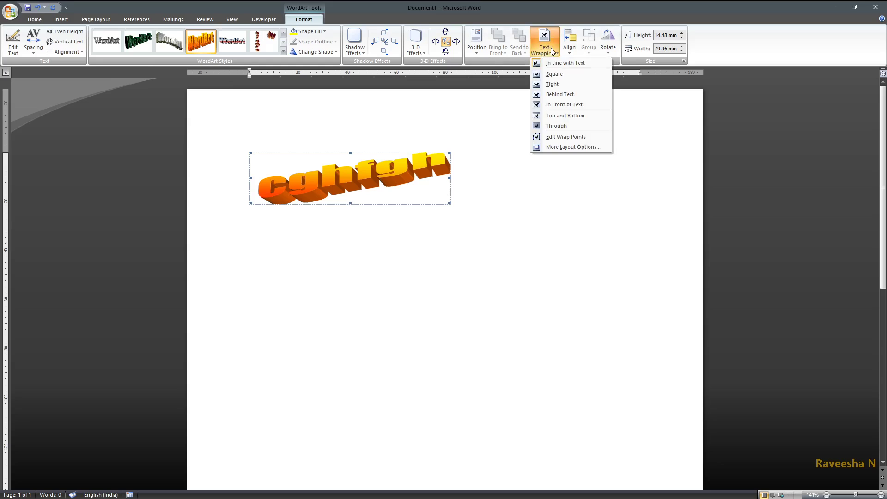
click(513, 229)
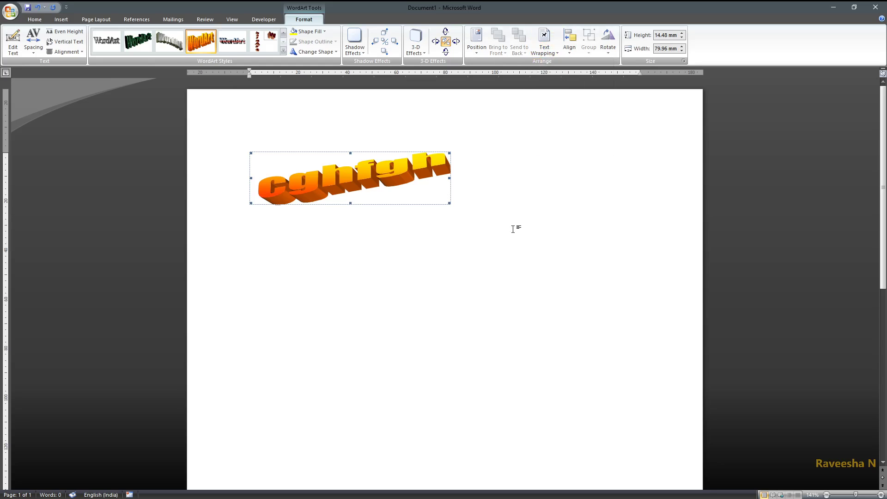
key(Delete)
Open the list of symbols available for insertion in the empty document.
click(60, 20)
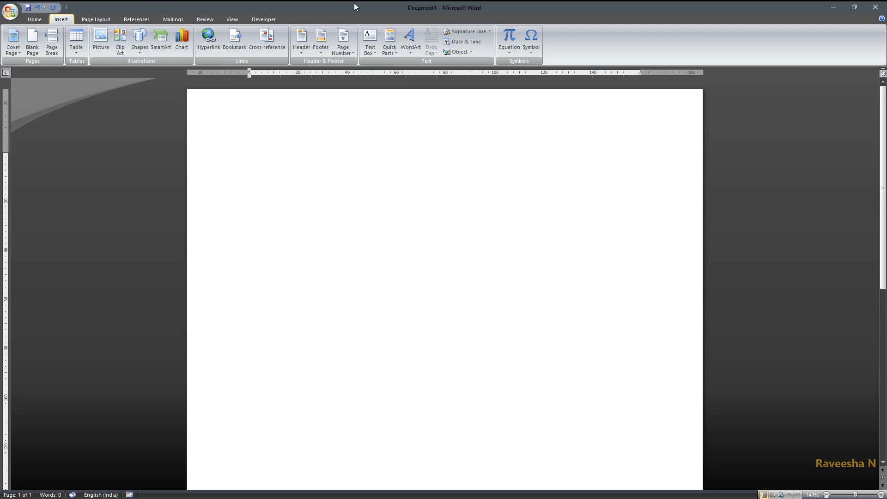
click(530, 52)
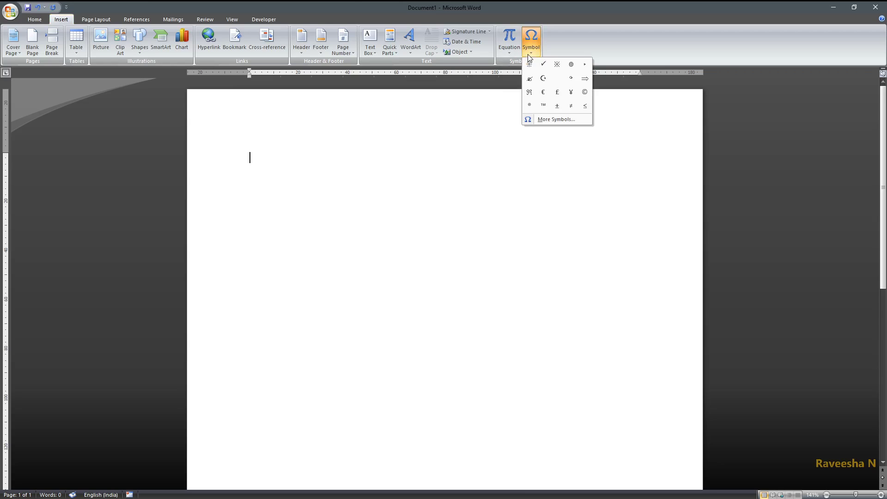